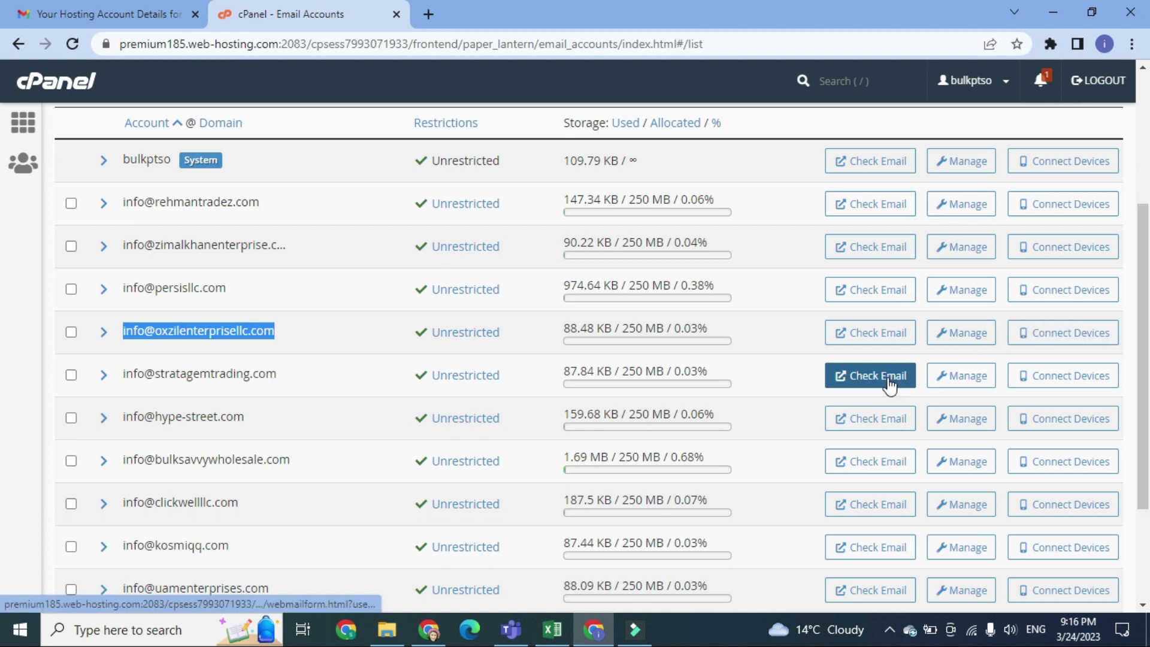
# Open the Connect Devices mail client setup page for the business email account.
pyautogui.click(1029, 346)
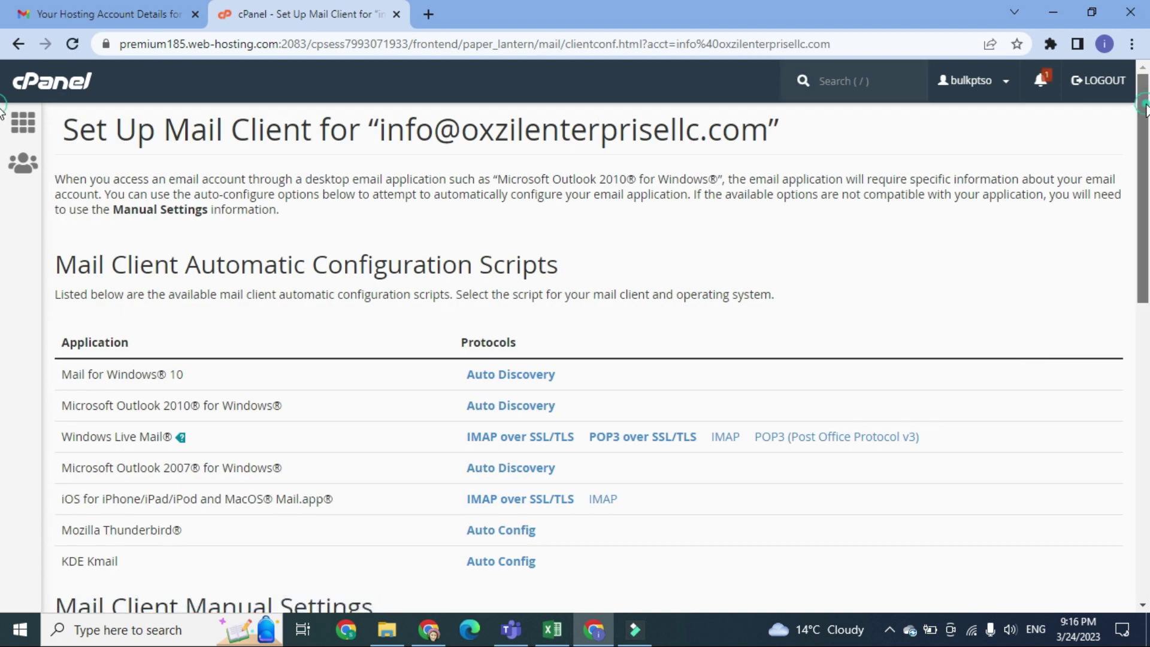
pyautogui.moveTo(1145, 108); pyautogui.dragTo(1145, 137)
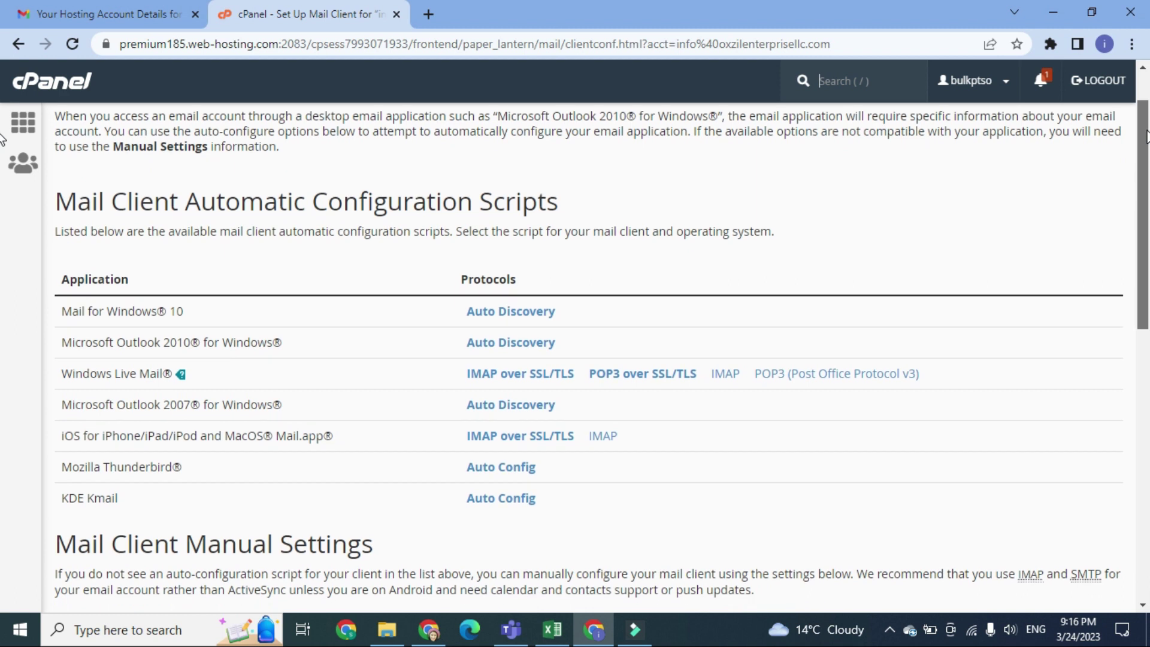
pyautogui.moveTo(1145, 137); pyautogui.dragTo(1145, 145)
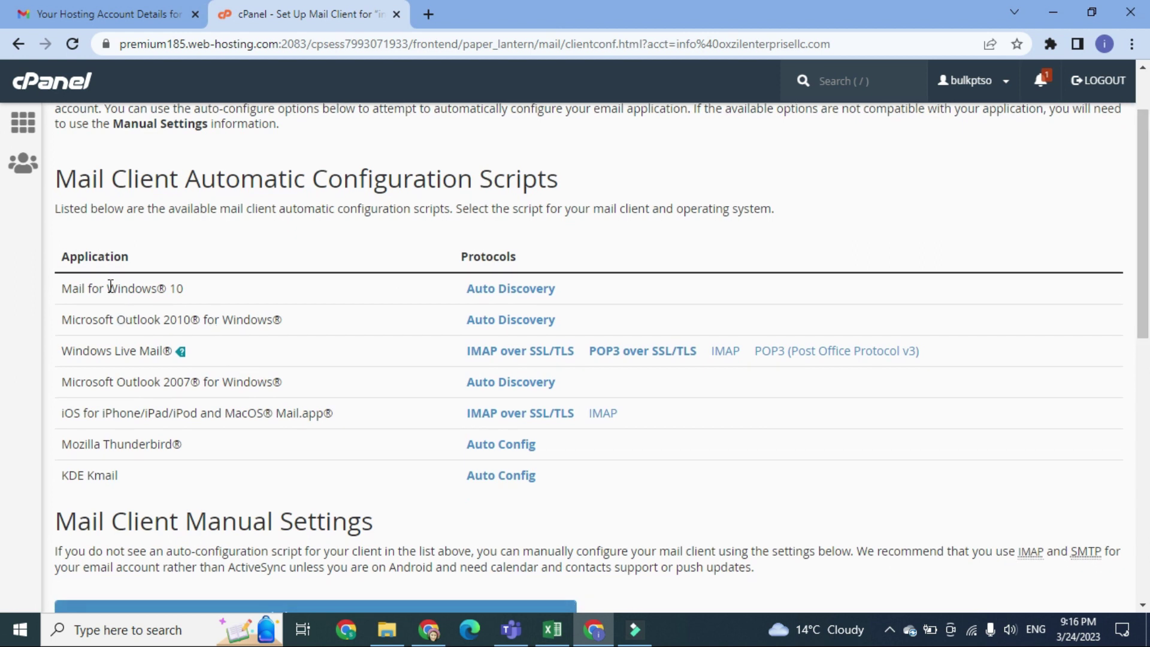
# Search Windows for 'mail', then return to cPanel and scroll to the automatic configuration scripts.
pyautogui.click(133, 634)
pyautogui.write('mail')
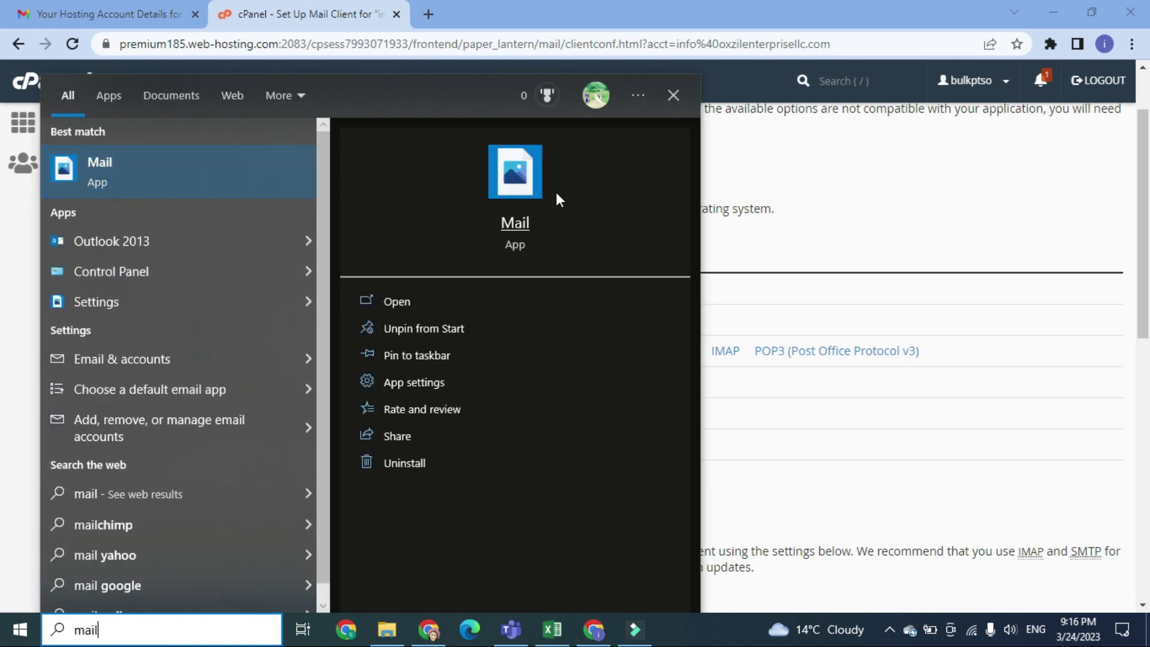
pyautogui.click(928, 498)
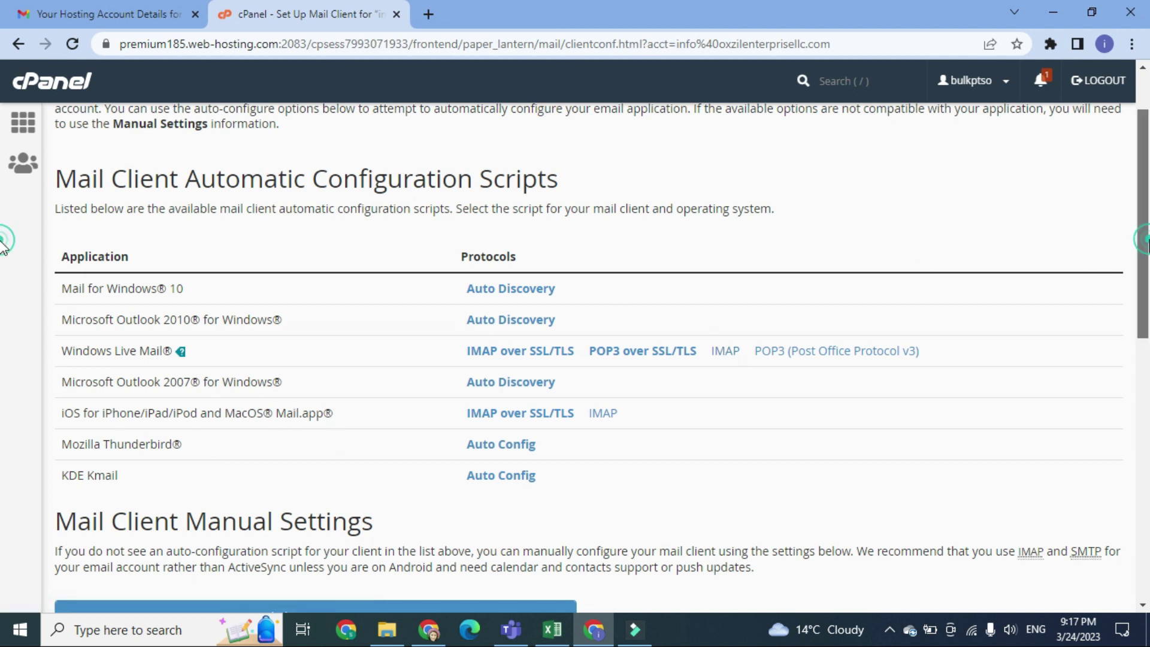
pyautogui.scroll(-1, 3, 246)
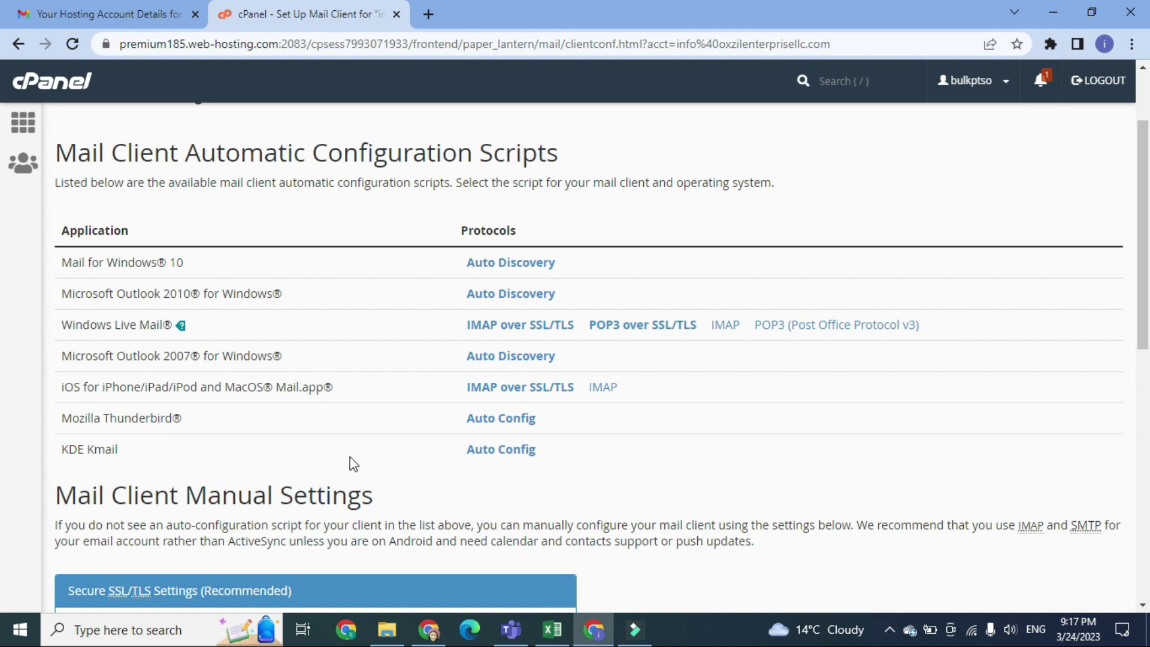
# Bring up the Mozilla Thunderbird Auto Config instructions, read them and dismiss them with OK.
pyautogui.click(498, 425)
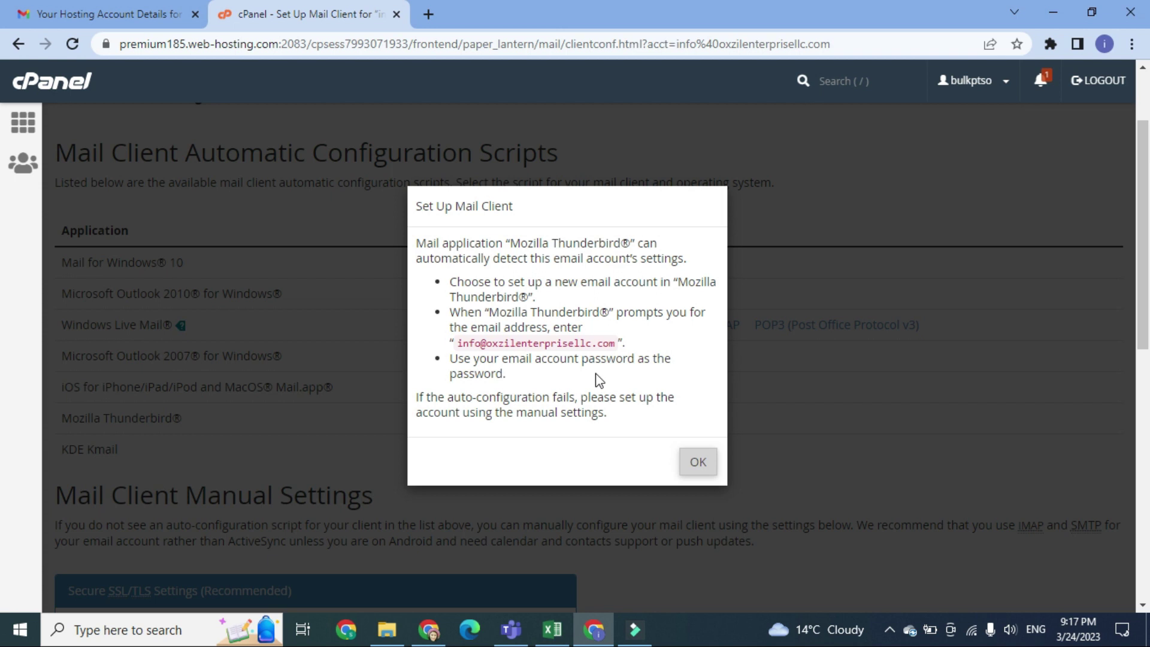
pyautogui.click(695, 462)
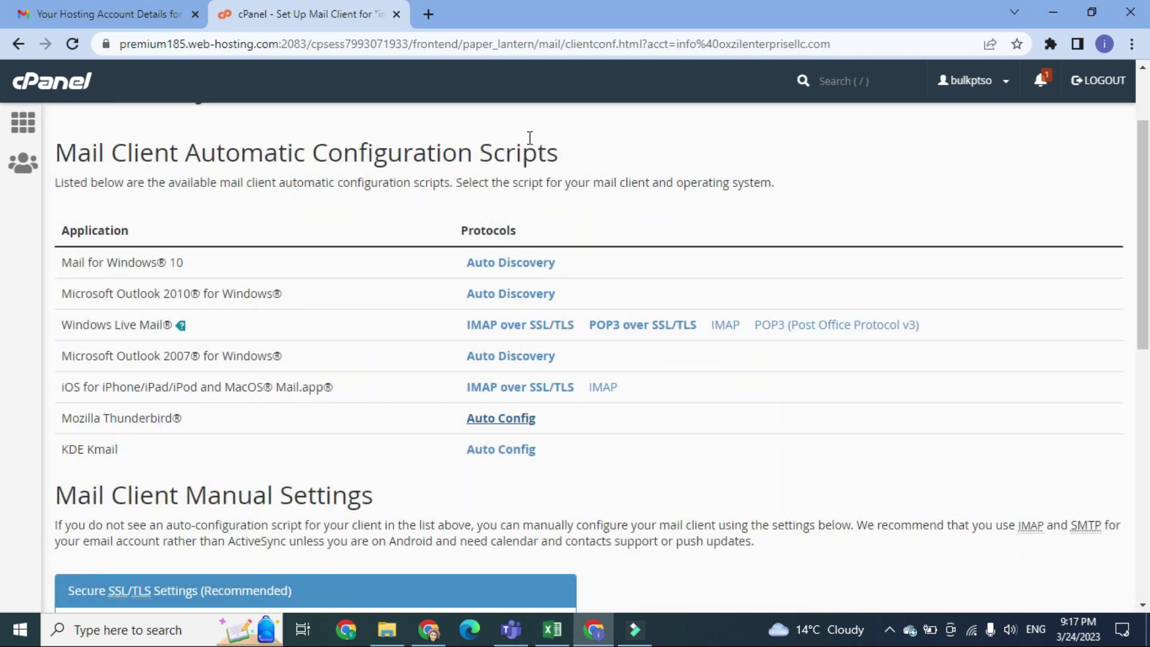
# In a new browser tab, search Google for 'mozilla thunderbird download'.
pyautogui.click(428, 14)
pyautogui.write('mozila thund')
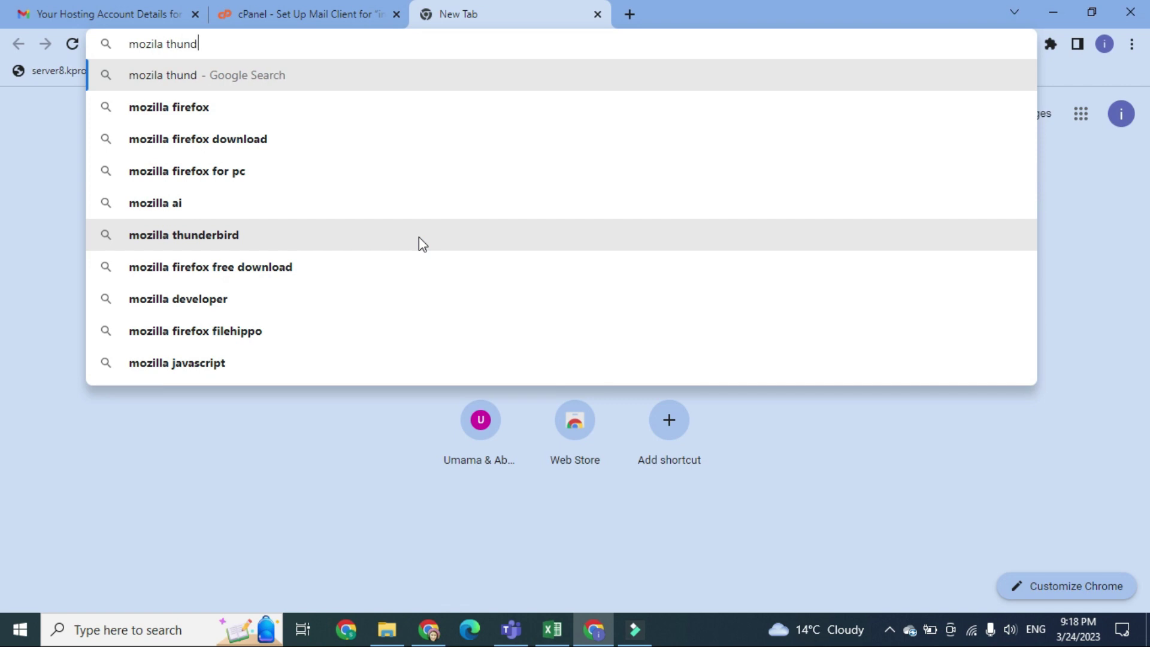
pyautogui.write('erbird')
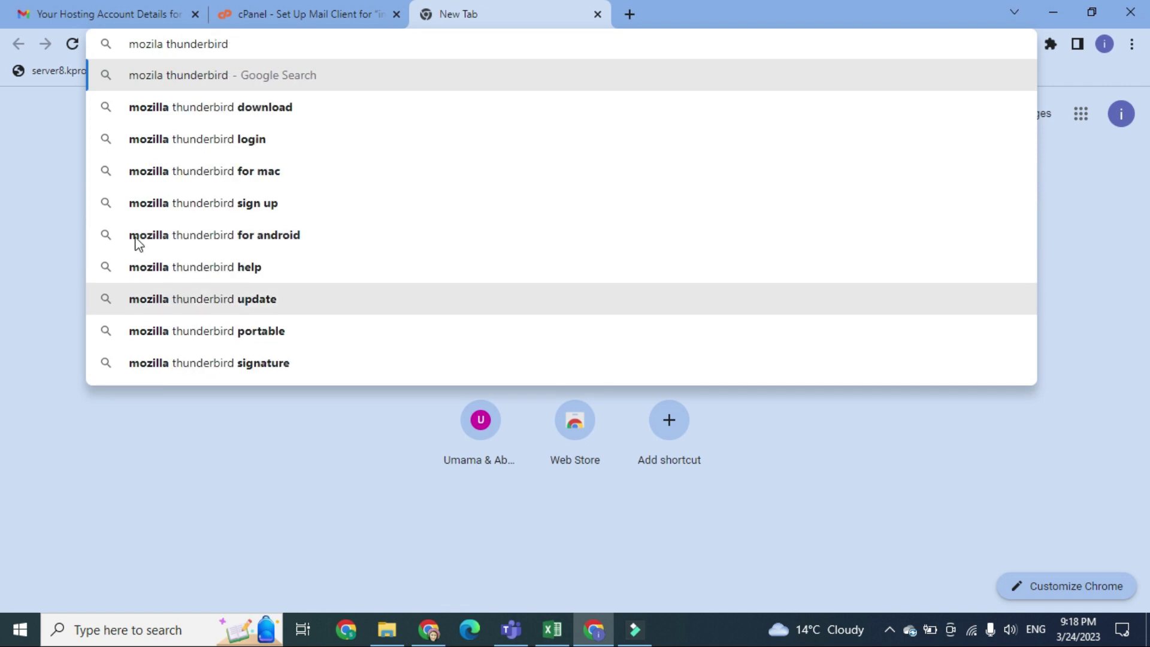
pyautogui.click(264, 109)
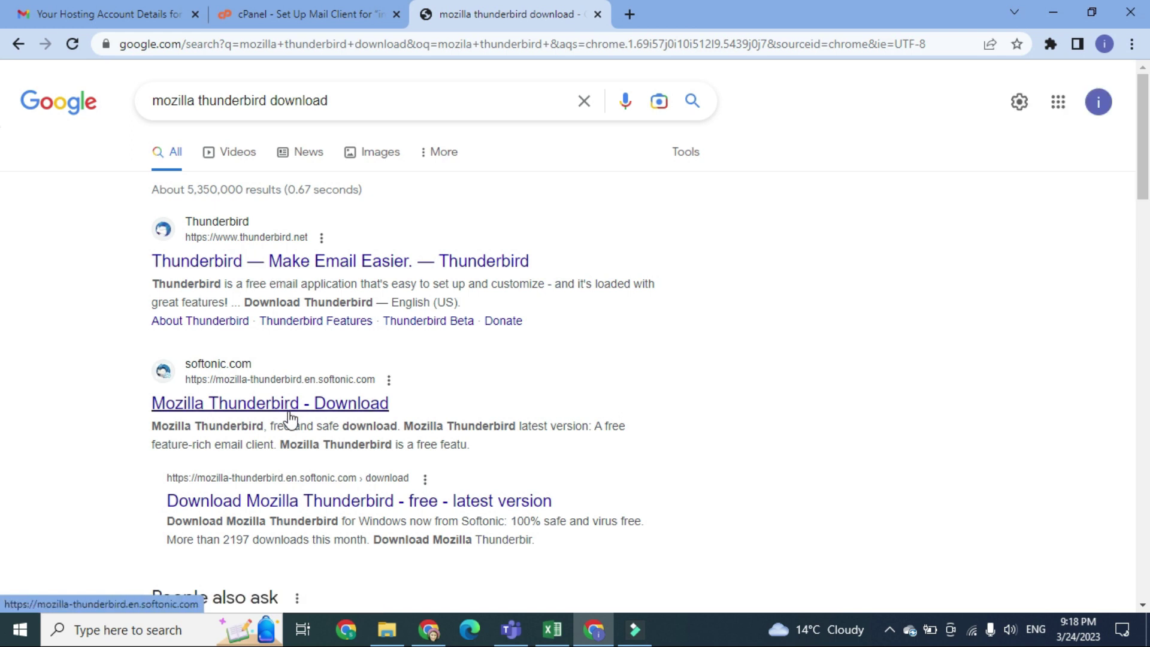
# Try the softonic result, go back, and open the official thunderbird.net site instead.
pyautogui.click(288, 416)
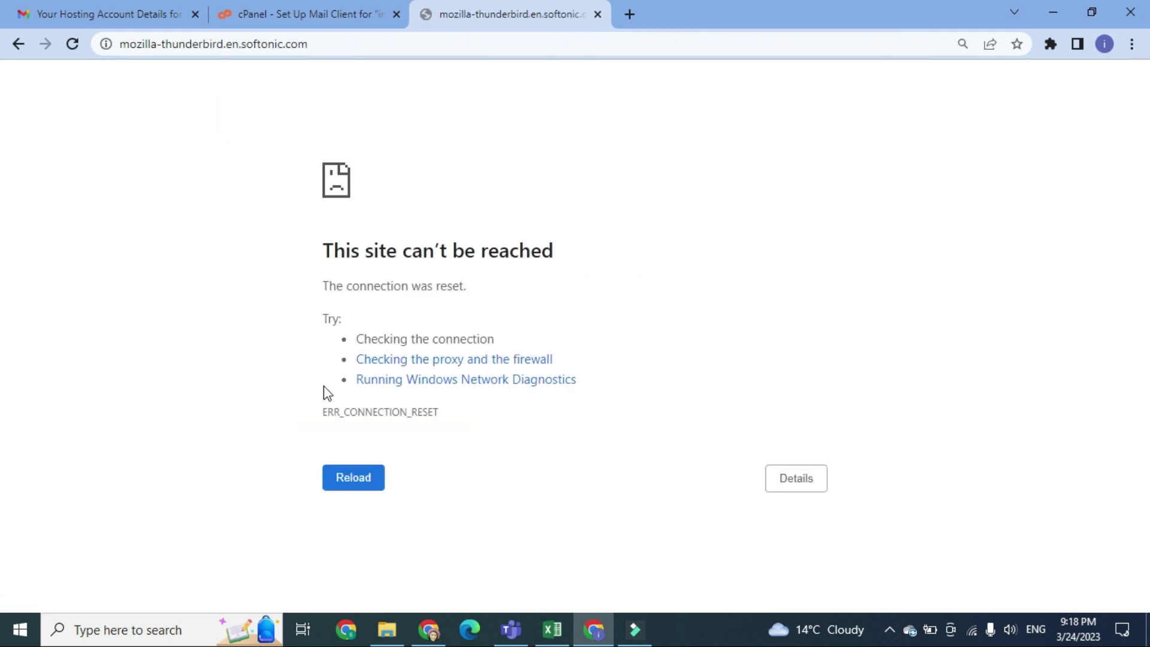
pyautogui.click(21, 46)
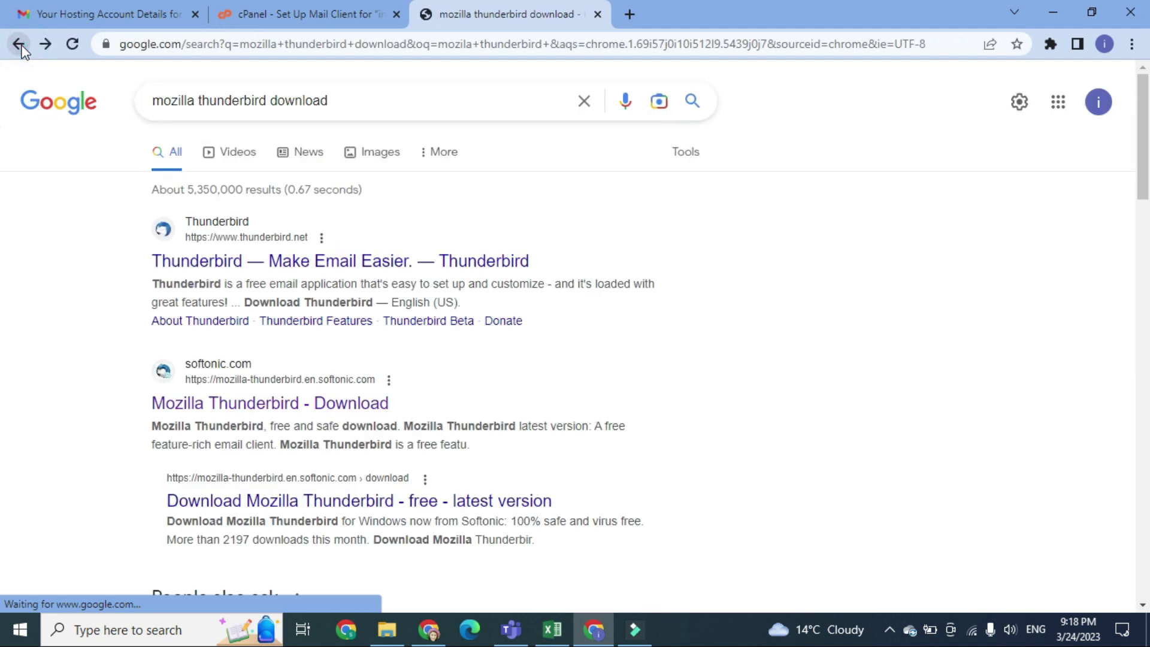
pyautogui.click(213, 260)
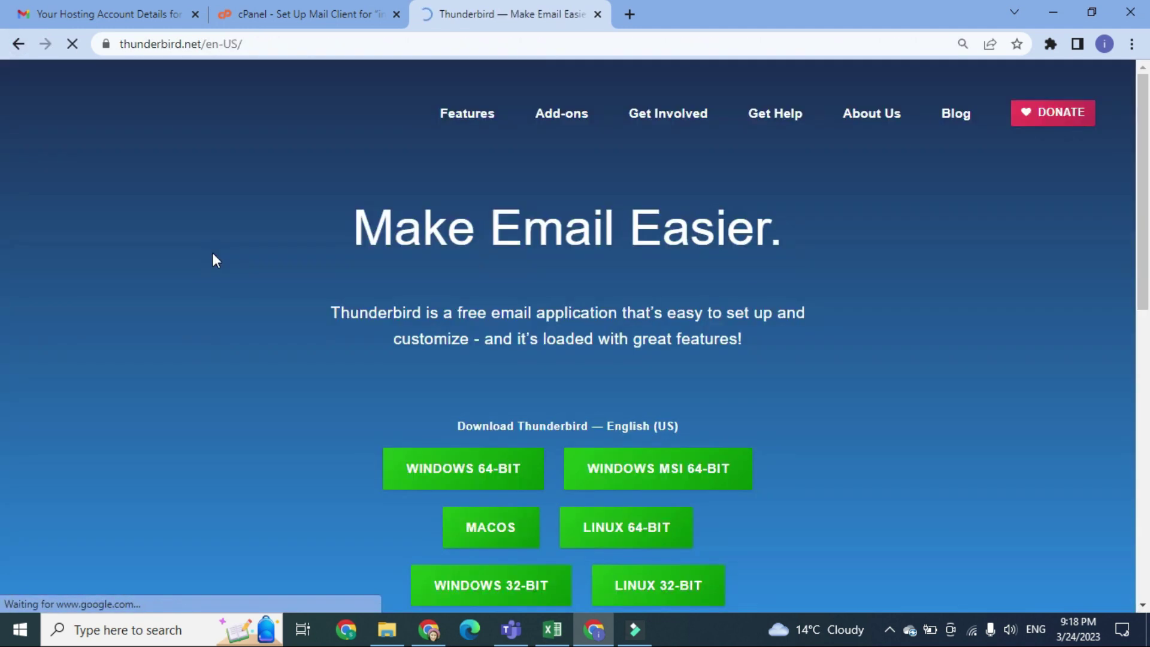
pyautogui.scroll(-1, 2, 142)
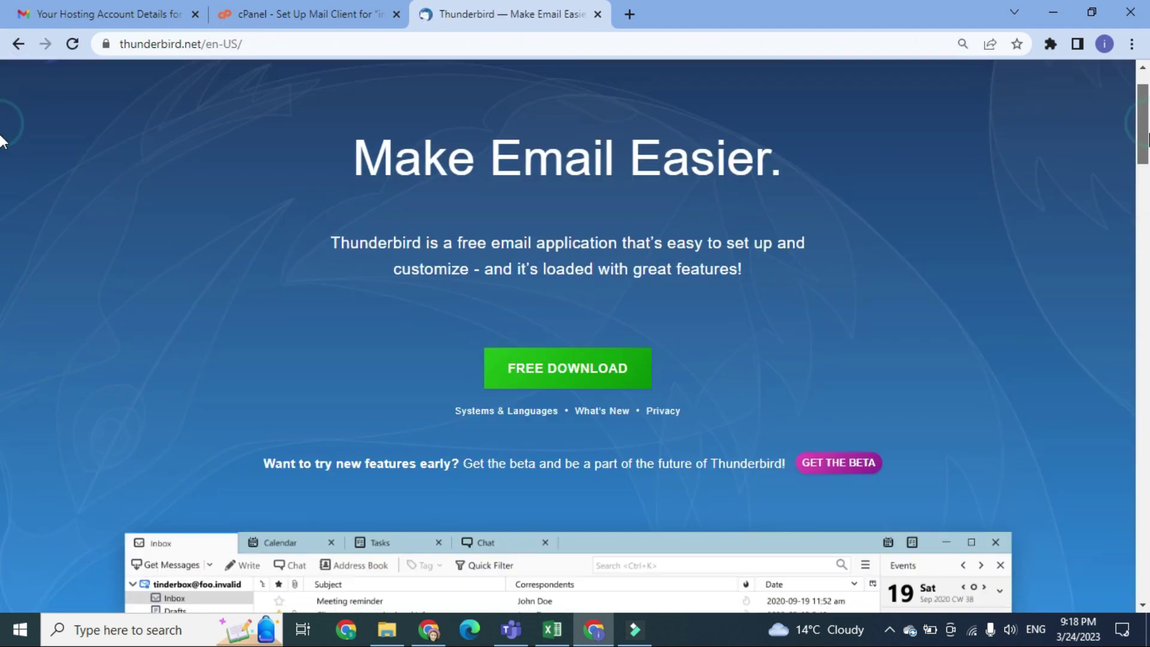
pyautogui.scroll(-1, 2, 144)
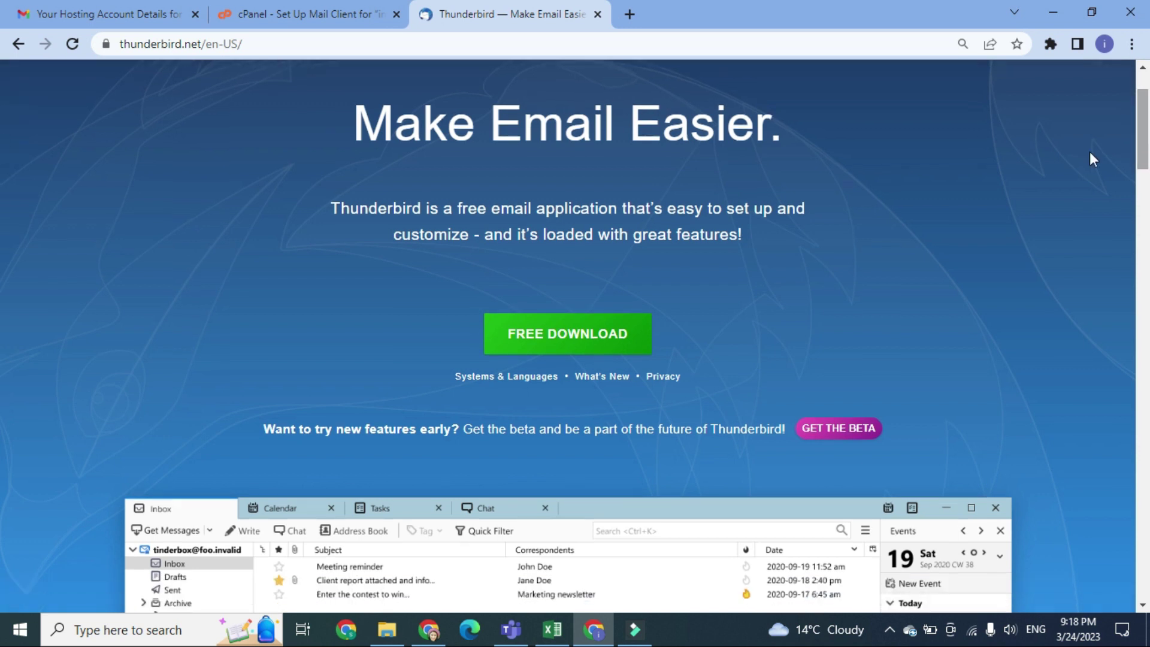
# Start the Thunderbird installer download from thunderbird.net and close the donation popup.
pyautogui.click(580, 342)
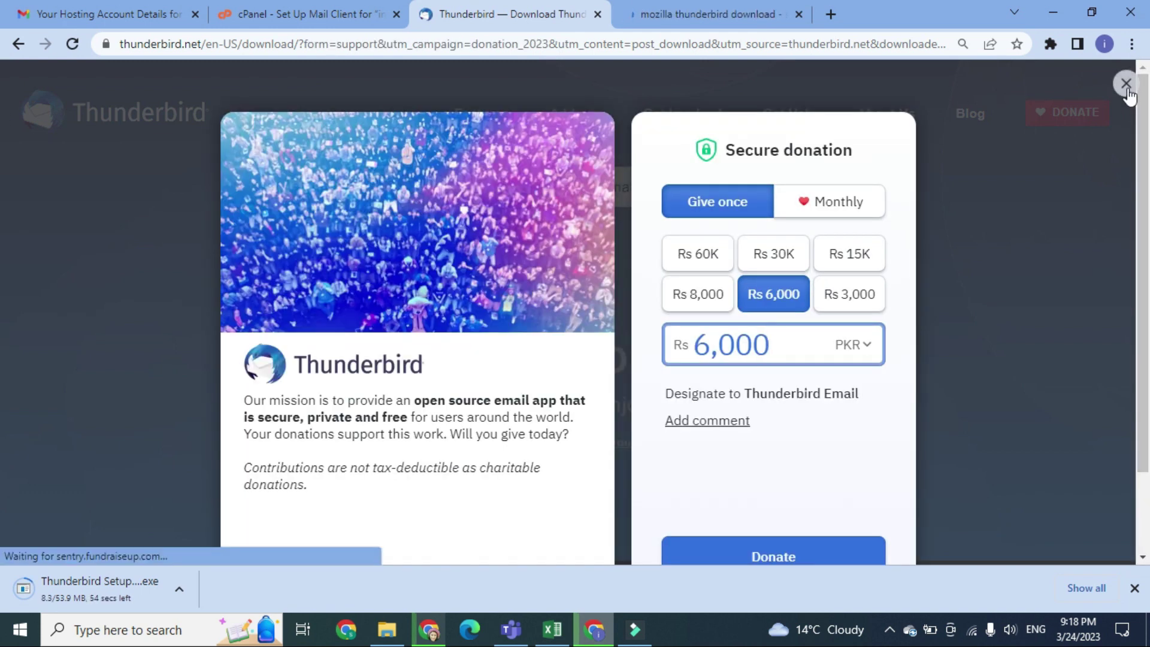
pyautogui.click(1126, 85)
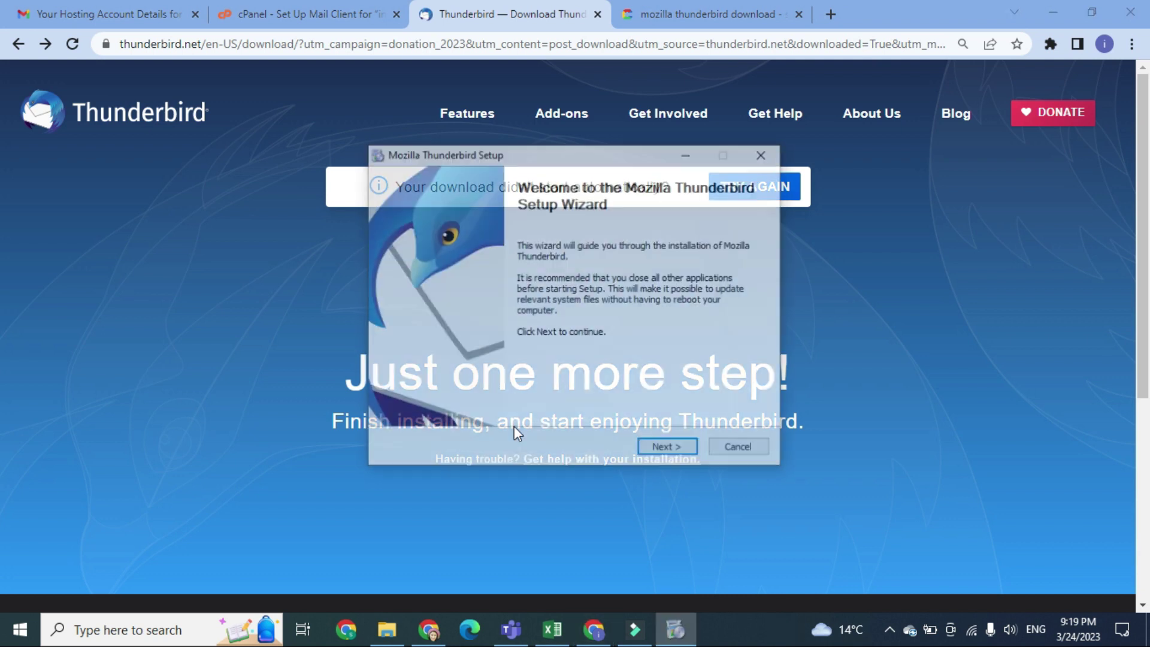
# Run Standard setup, install to C:\Program Files\Mozilla Thunderbird, and finish the wizard.
pyautogui.click(671, 448)
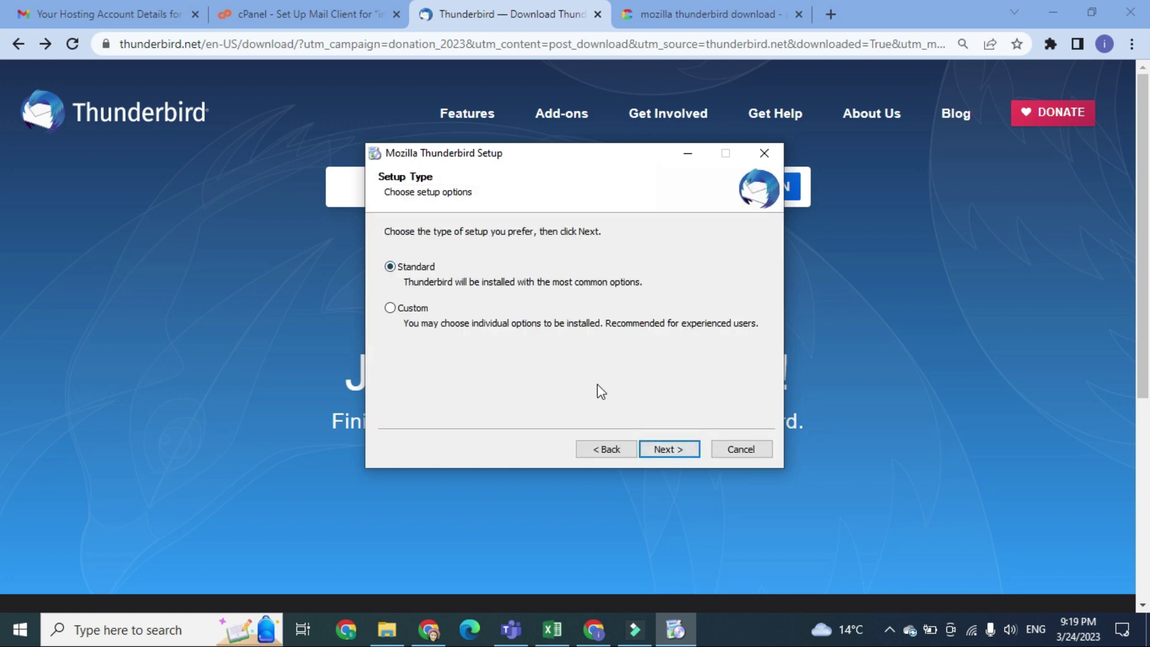
pyautogui.click(673, 454)
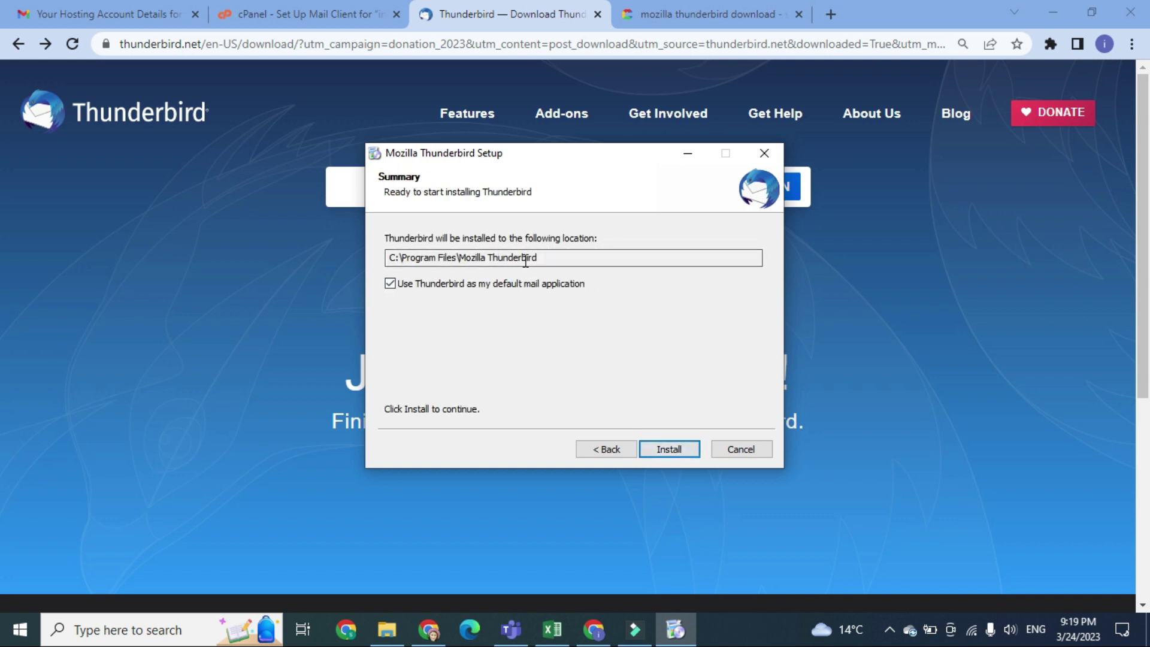
pyautogui.moveTo(571, 257); pyautogui.dragTo(379, 257)
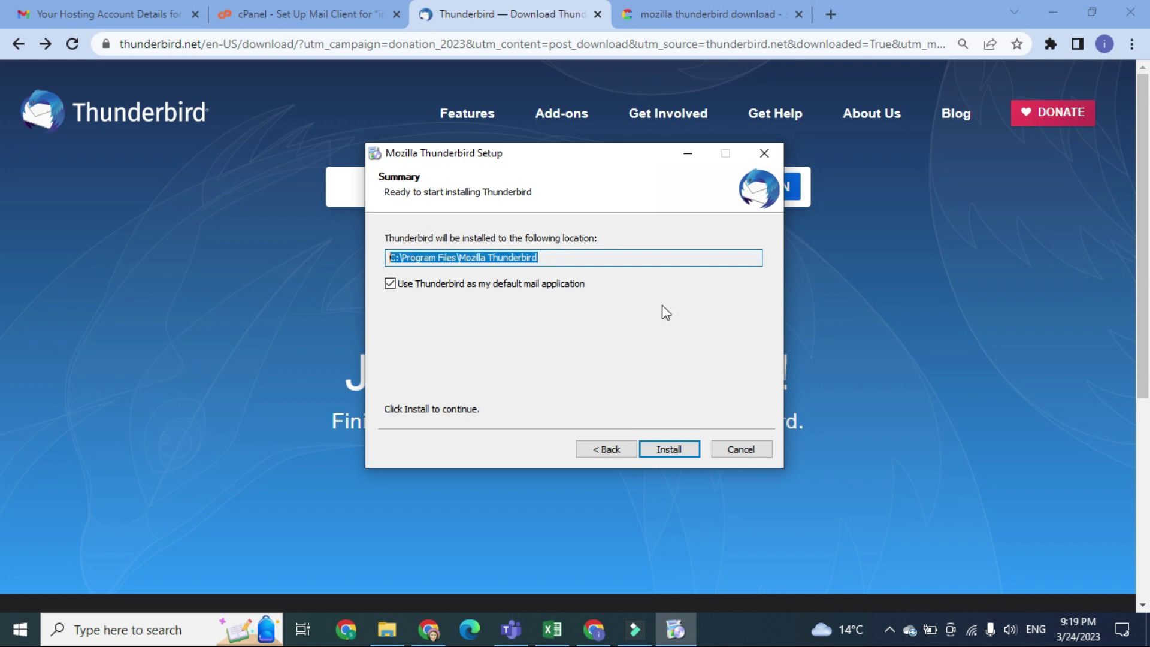
pyautogui.click(682, 442)
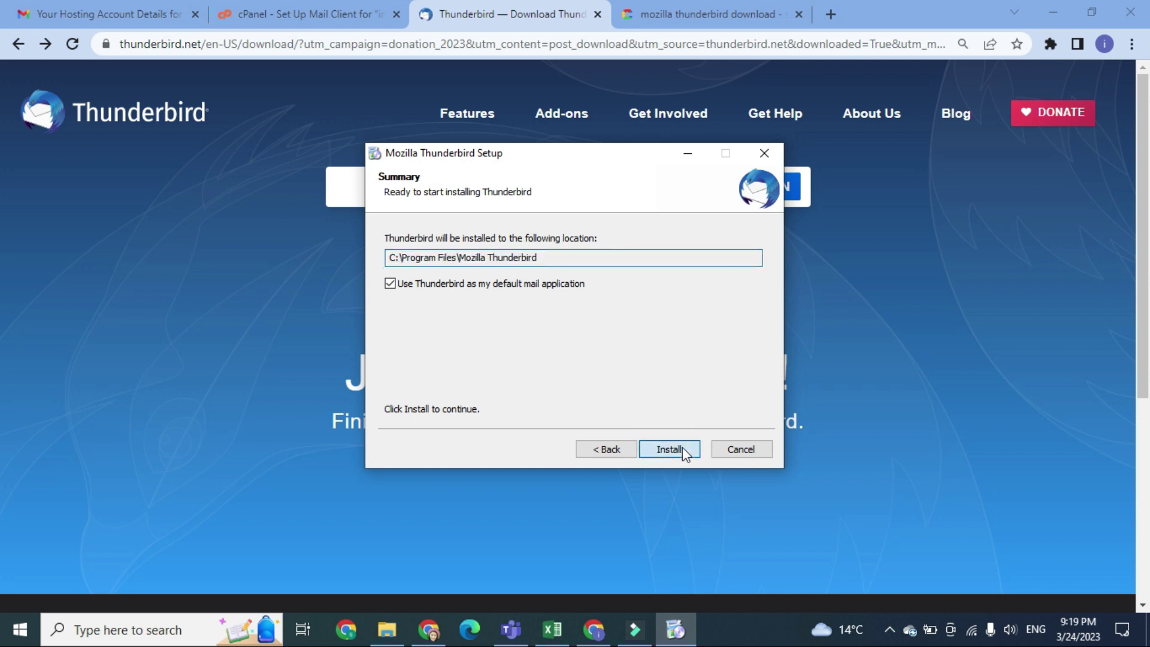
pyautogui.click(673, 448)
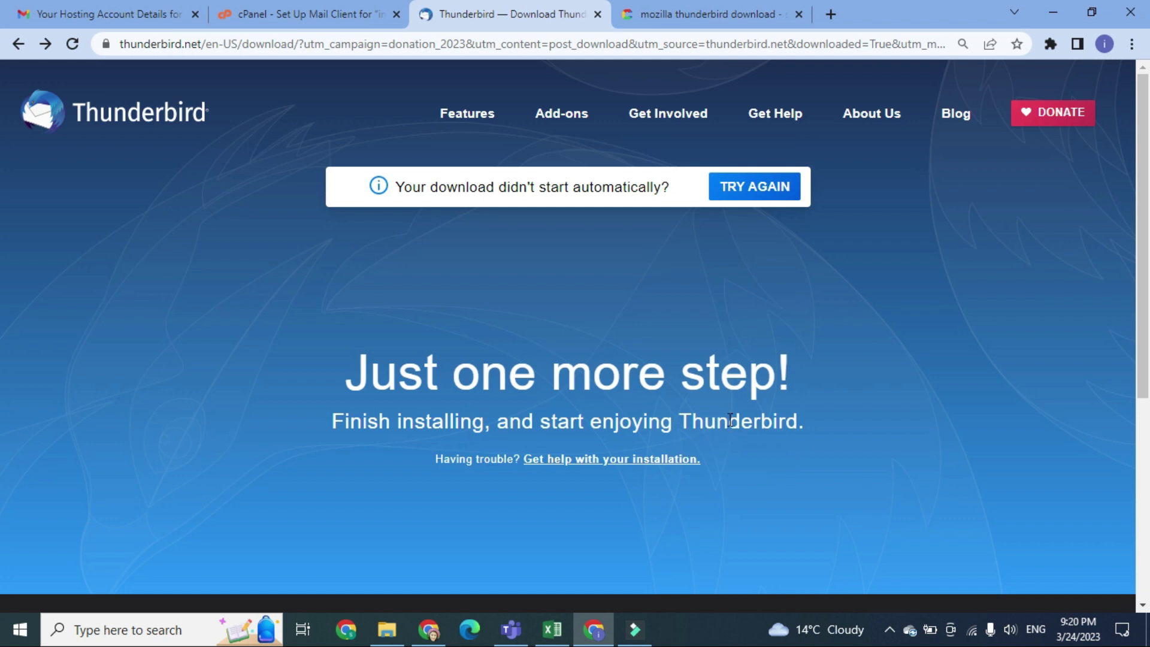
# Launch Thunderbird from a Windows search for 'thun'.
pyautogui.click(171, 630)
pyautogui.write('thun')
pyautogui.press('Return')
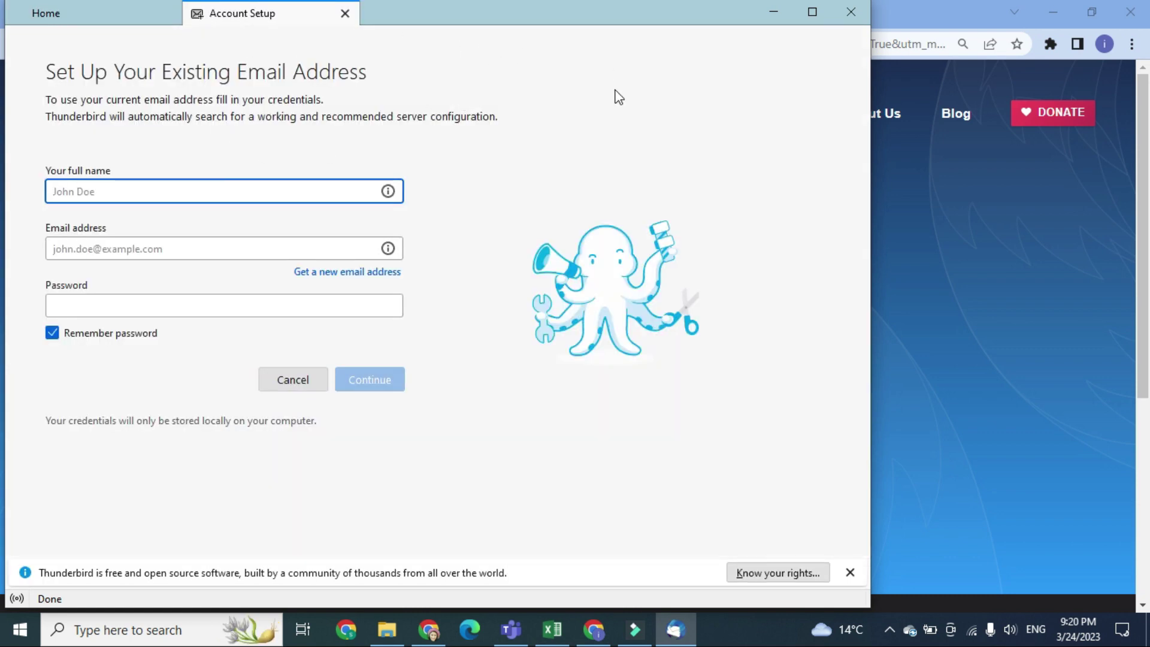
pyautogui.moveTo(584, 6); pyautogui.dragTo(836, 106)
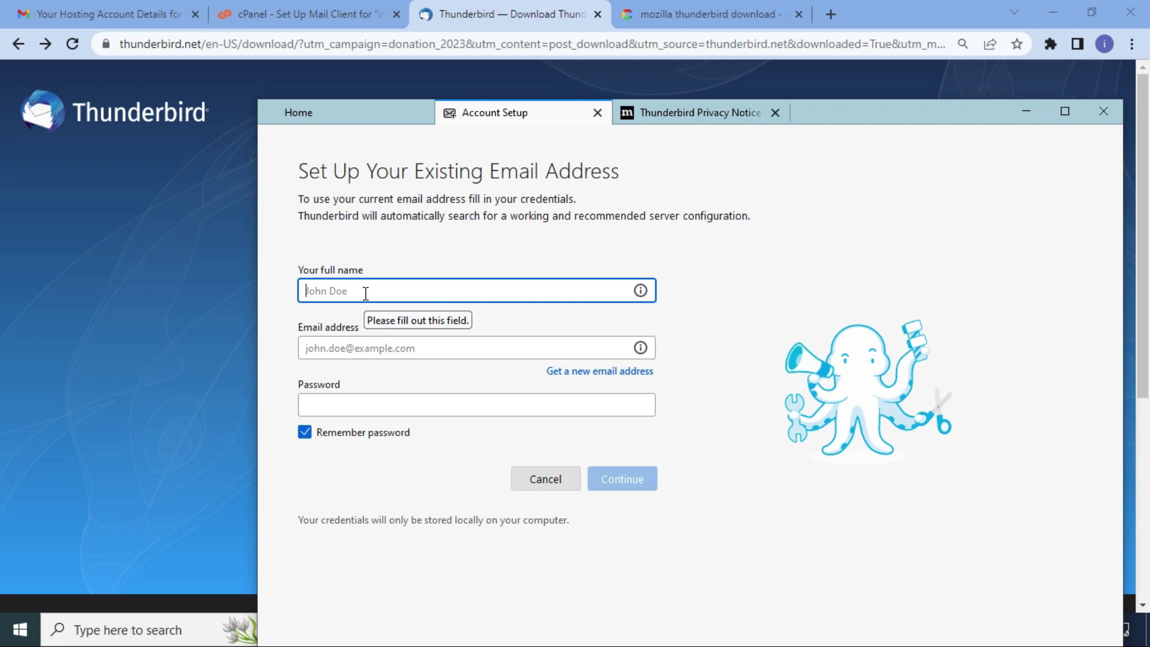
pyautogui.click(292, 11)
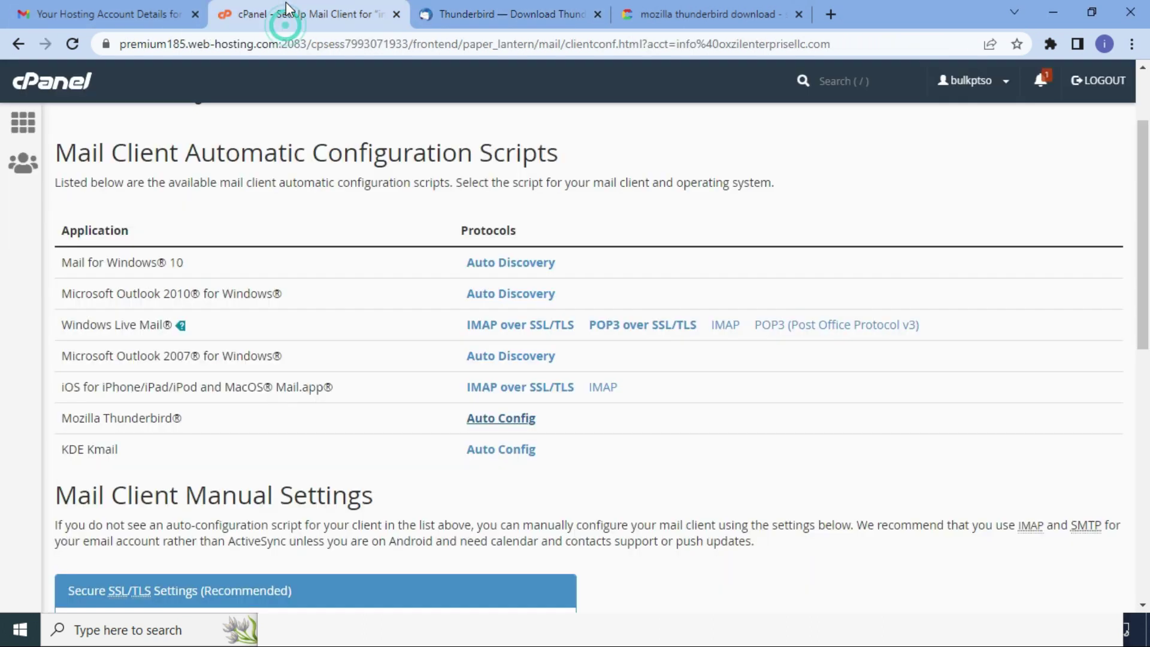
pyautogui.click(114, 8)
pyautogui.click(350, 13)
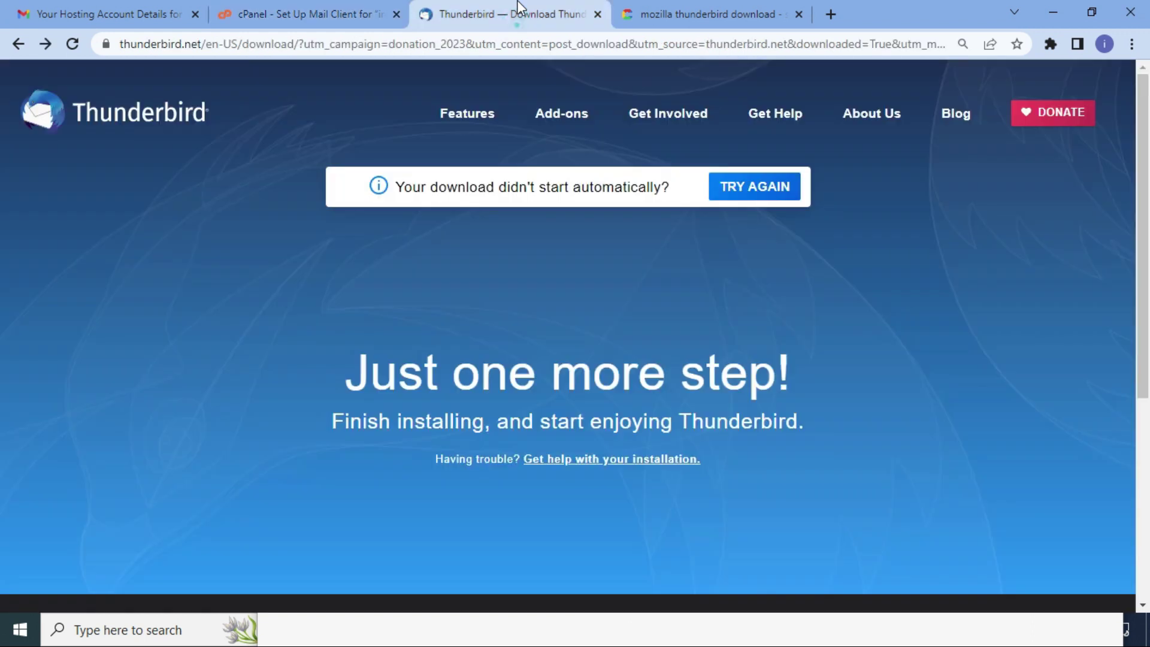
pyautogui.click(641, 24)
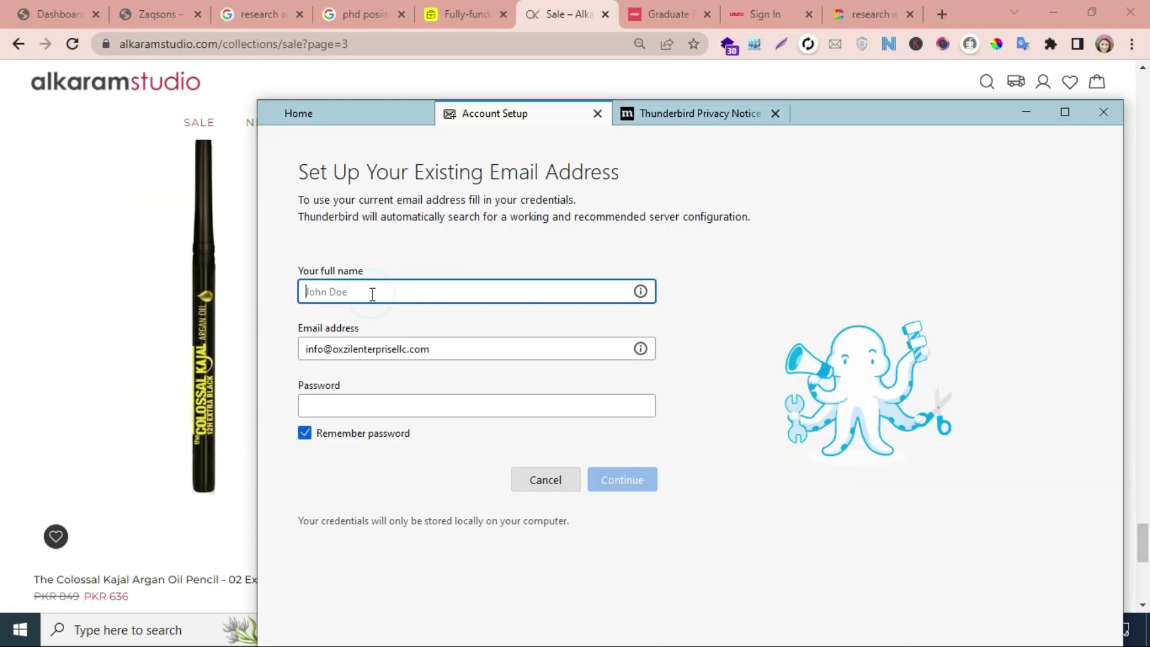
# Enter the display name and account password, then accept the automatically detected IMAP configuration.
pyautogui.write('oxzil')
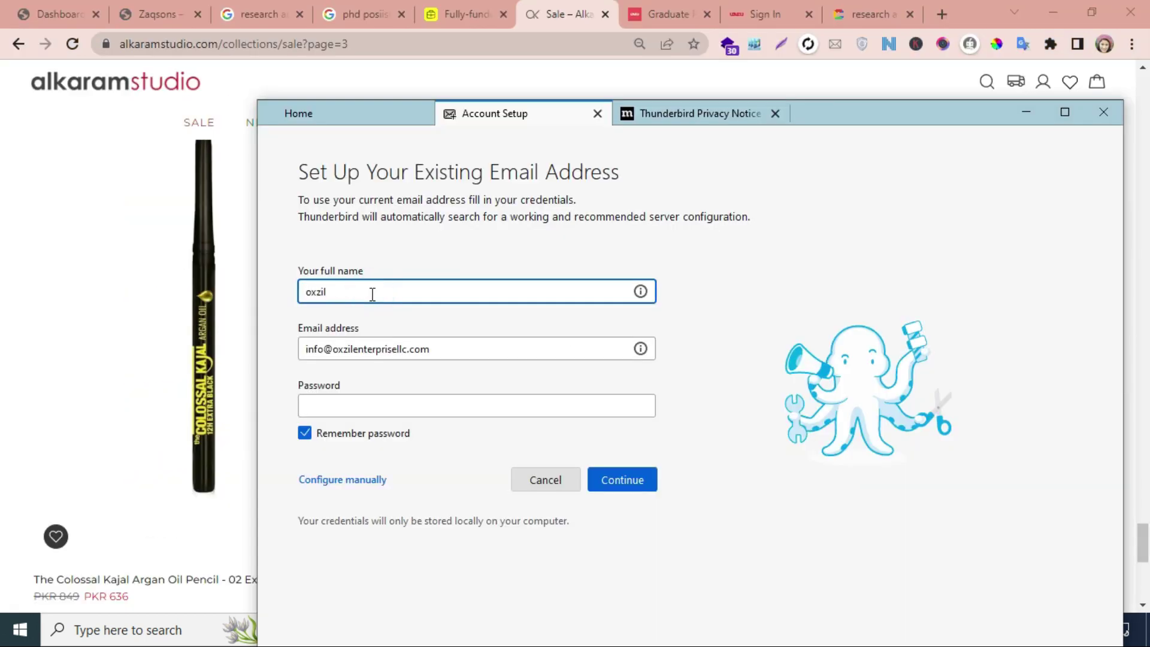
pyautogui.click(391, 413)
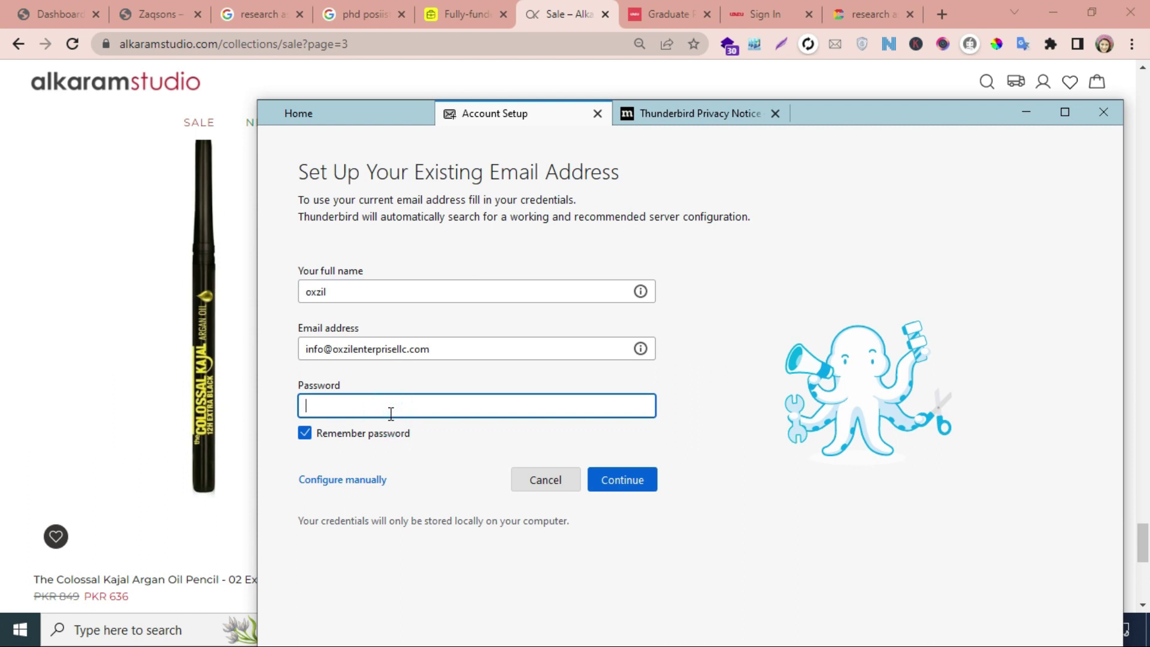
pyautogui.write('••••••••••••••')
pyautogui.click(622, 477)
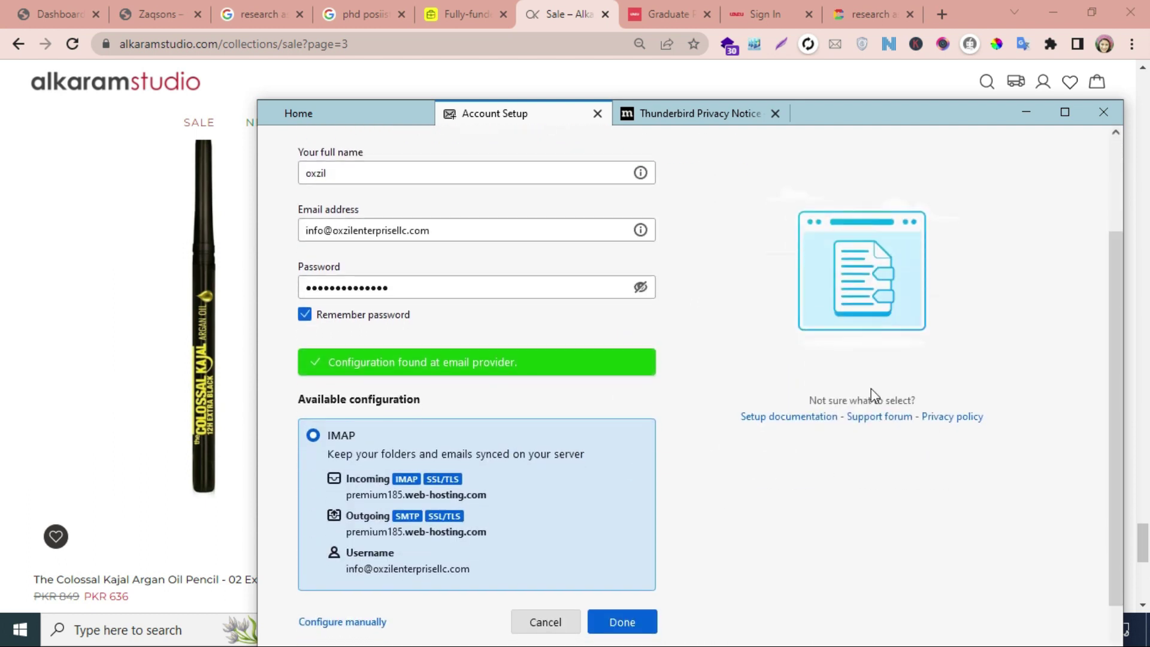
pyautogui.moveTo(1113, 343); pyautogui.dragTo(1116, 379)
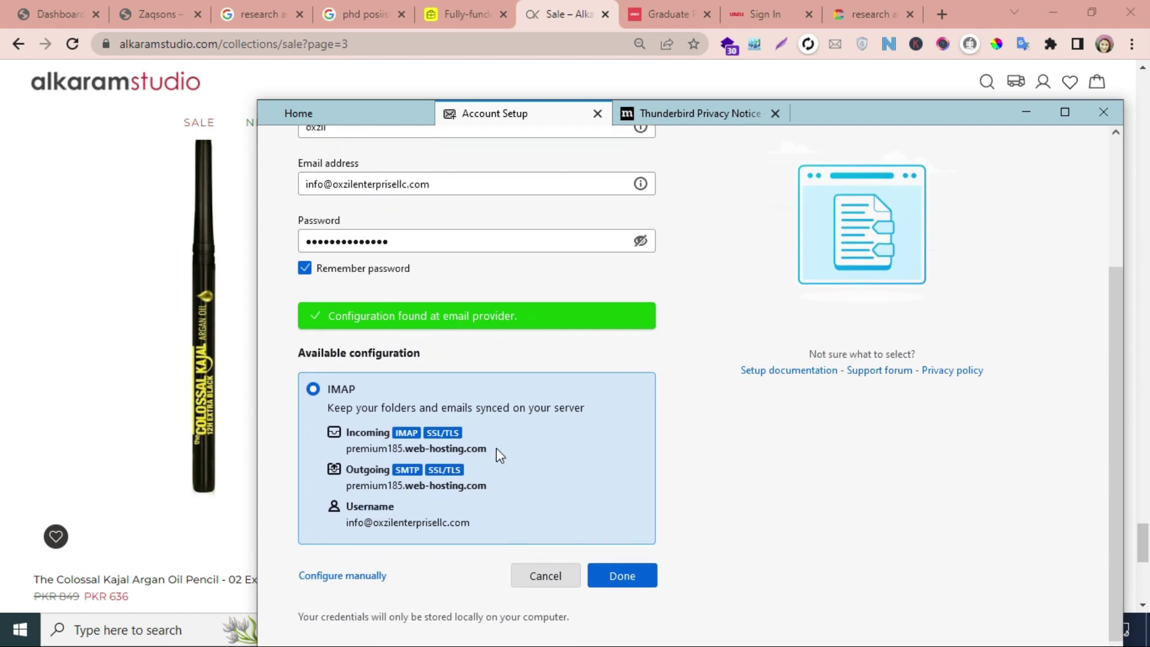
pyautogui.click(627, 579)
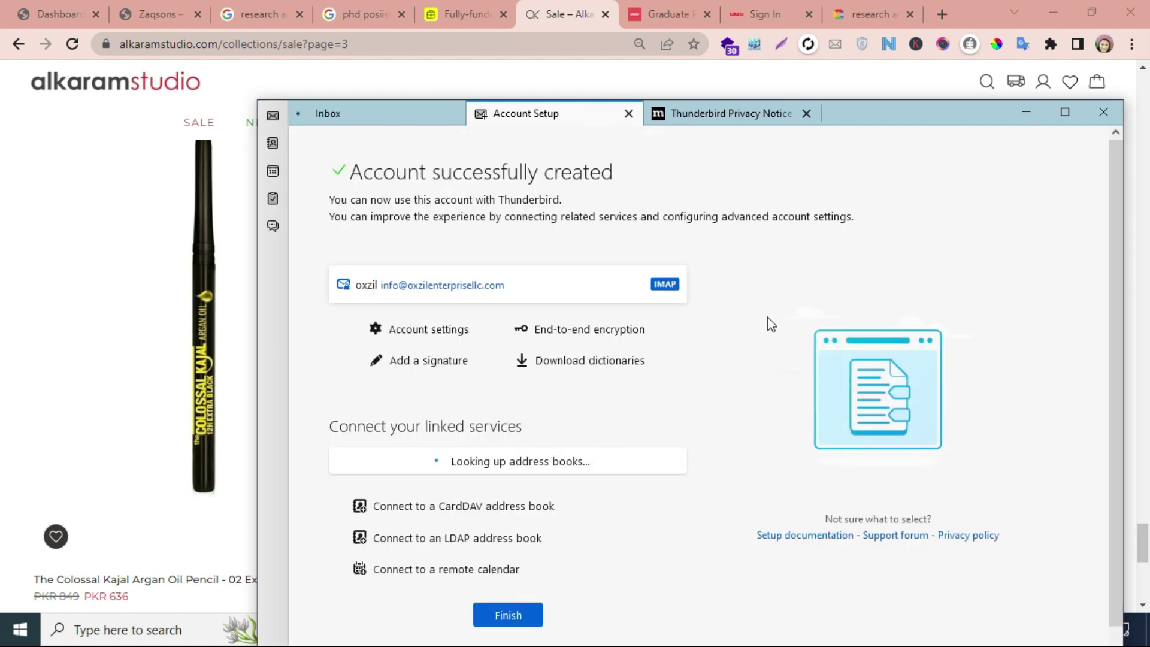
# Maximize Thunderbird, finish setup, and decline the default mail client prompt to reveal the Inbox.
pyautogui.click(1069, 113)
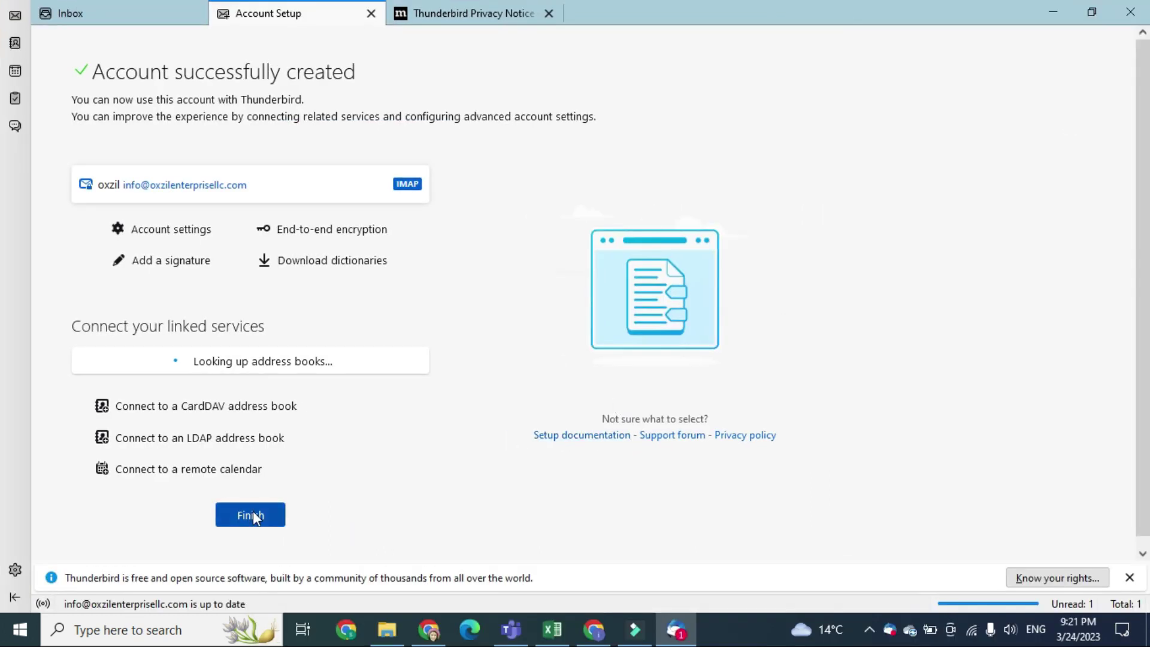
pyautogui.click(254, 515)
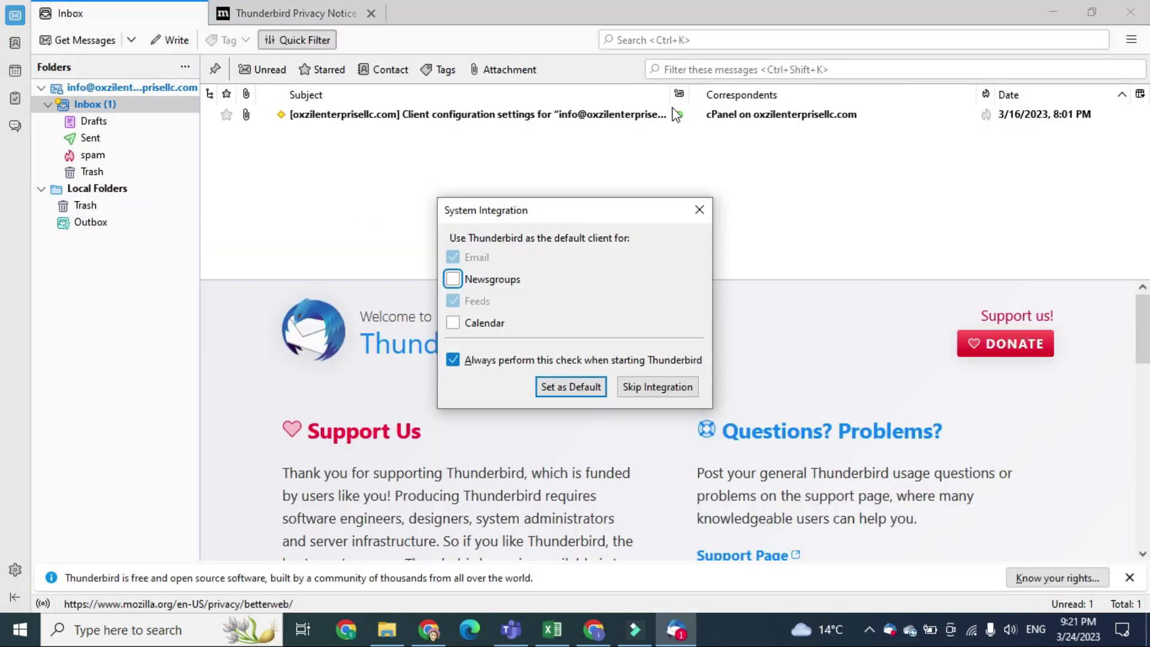
pyautogui.click(699, 211)
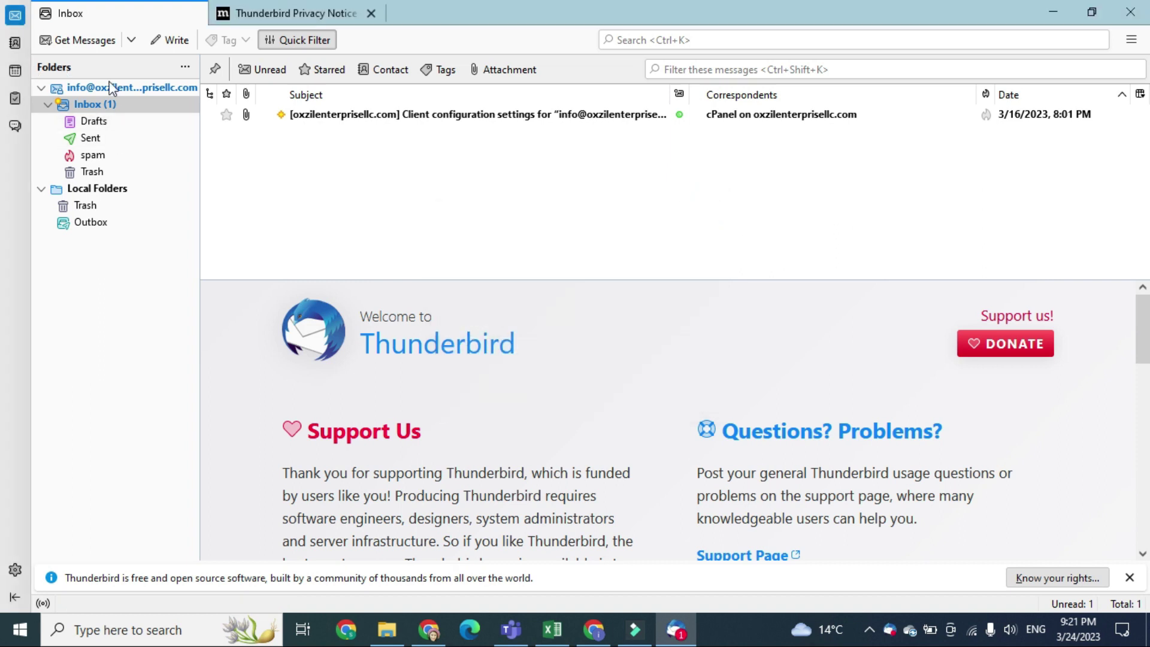